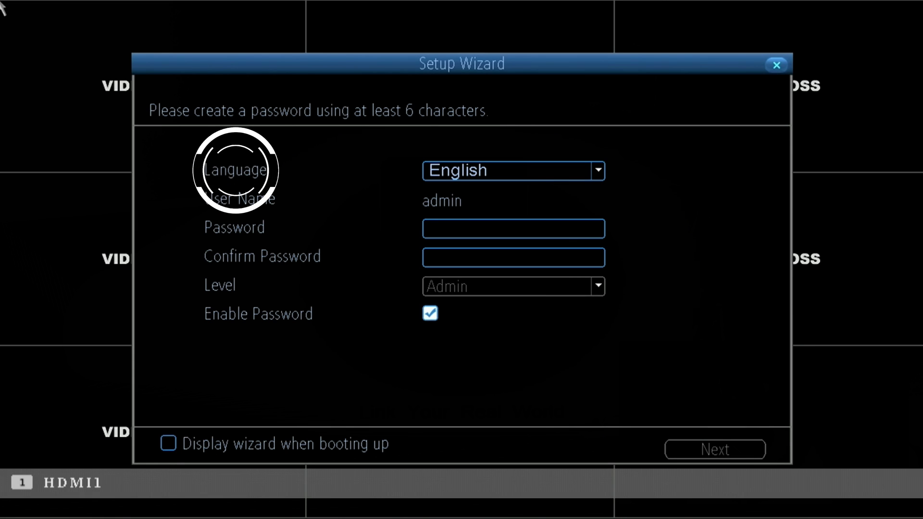
Step: Enter the admin account password in lowercase in the Setup Wizard's Password field
left_click(543, 228)
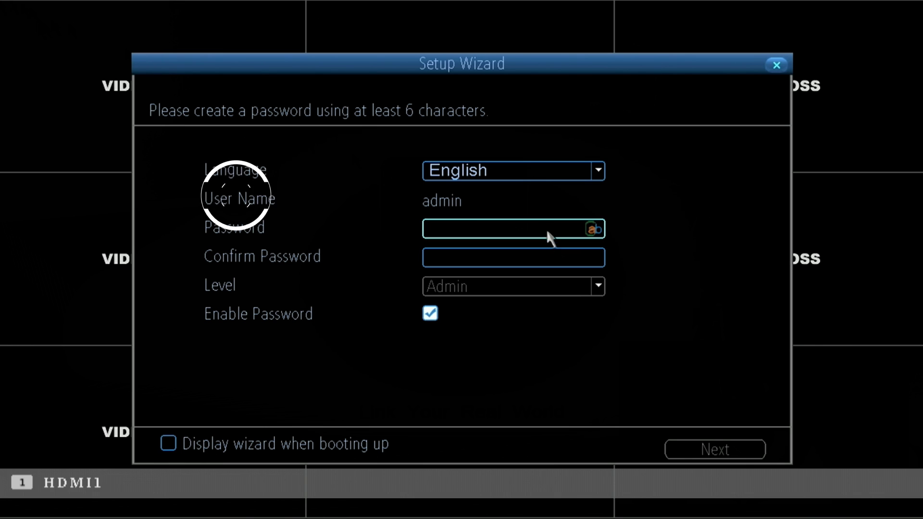
left_click(543, 230)
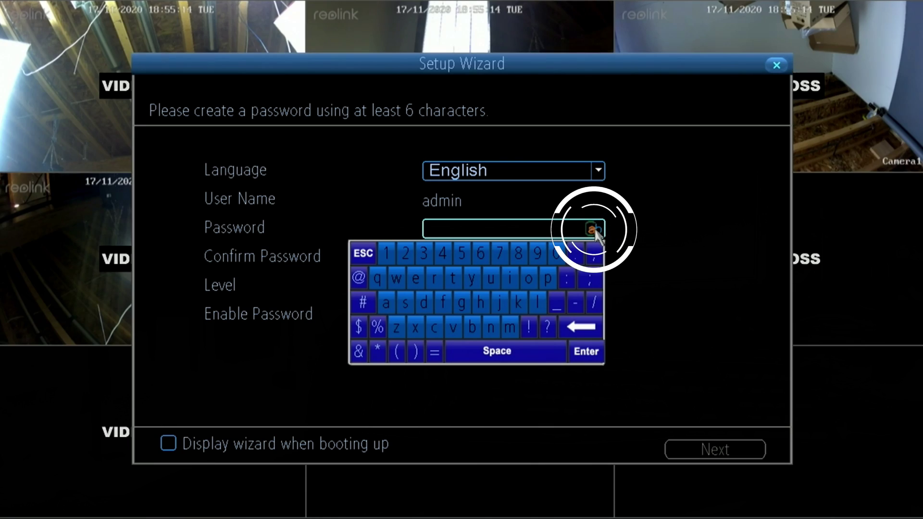
left_click(595, 230)
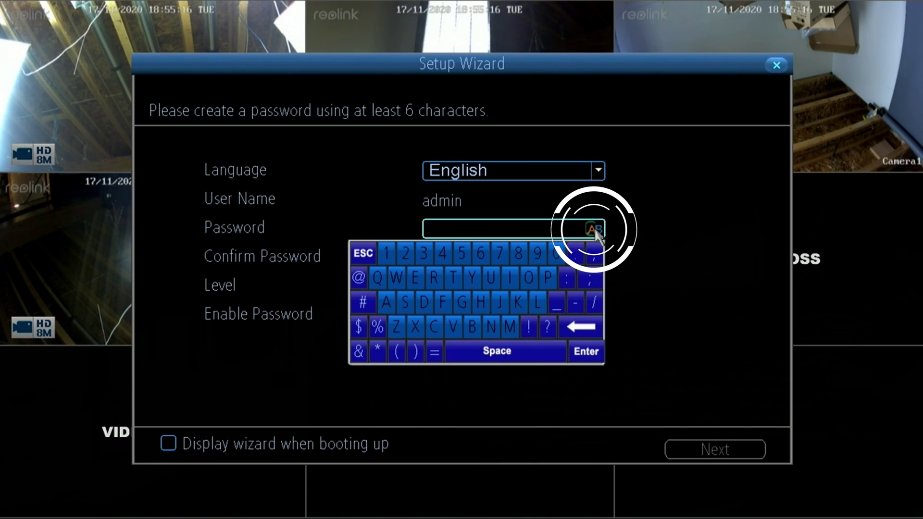
left_click(594, 229)
left_click(594, 230)
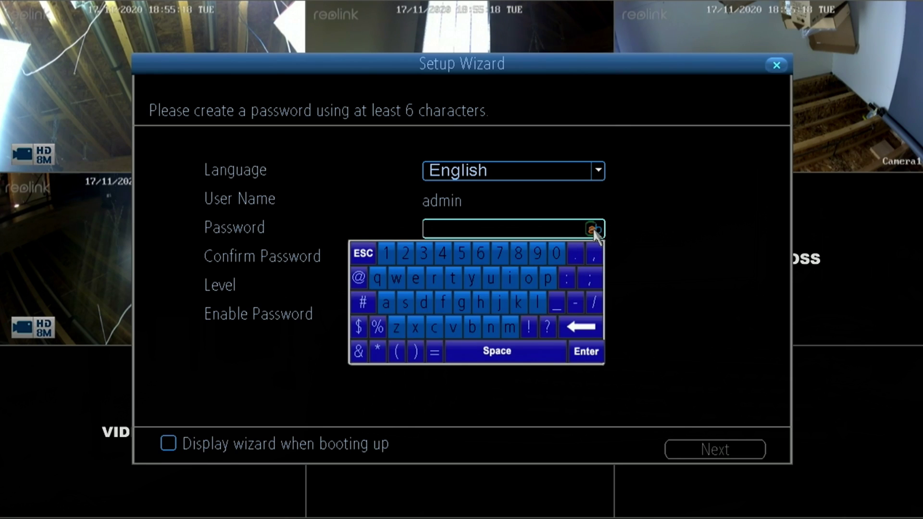
left_click(553, 277)
left_click(405, 302)
left_click(397, 278)
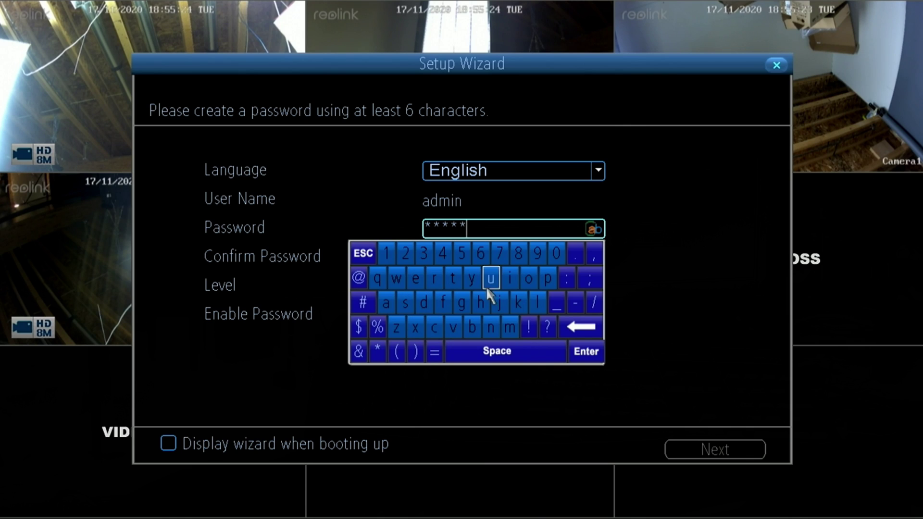
left_click(529, 279)
left_click(434, 278)
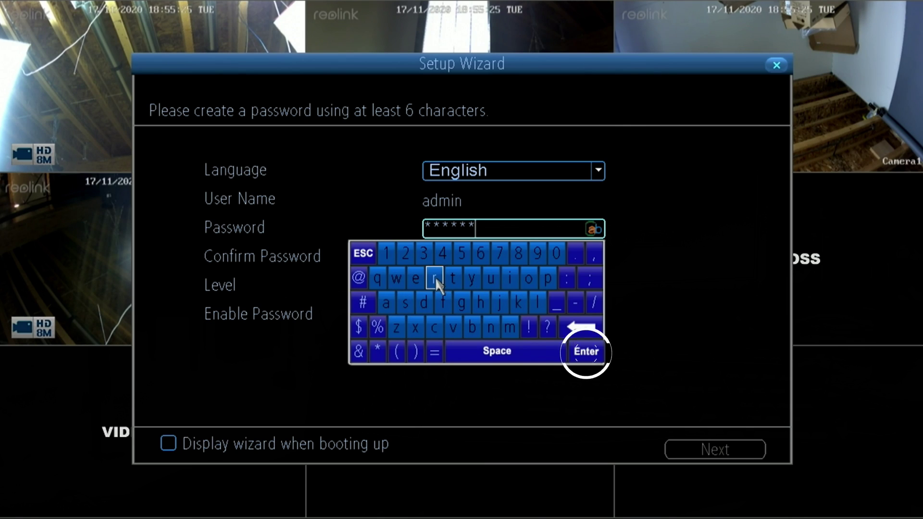
left_click(424, 303)
left_click(584, 350)
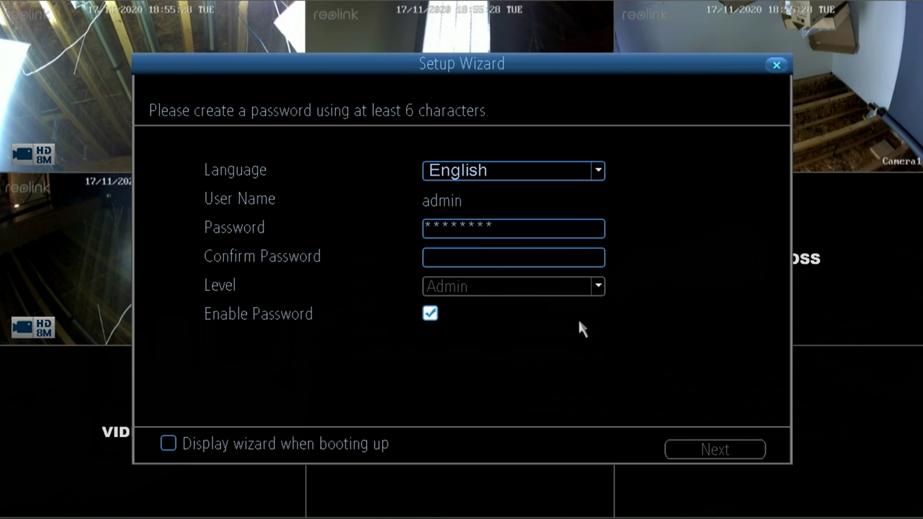
Step: Re-enter the admin account password in the Confirm Password field and continue to the general configuration
left_click(503, 255)
left_click(405, 331)
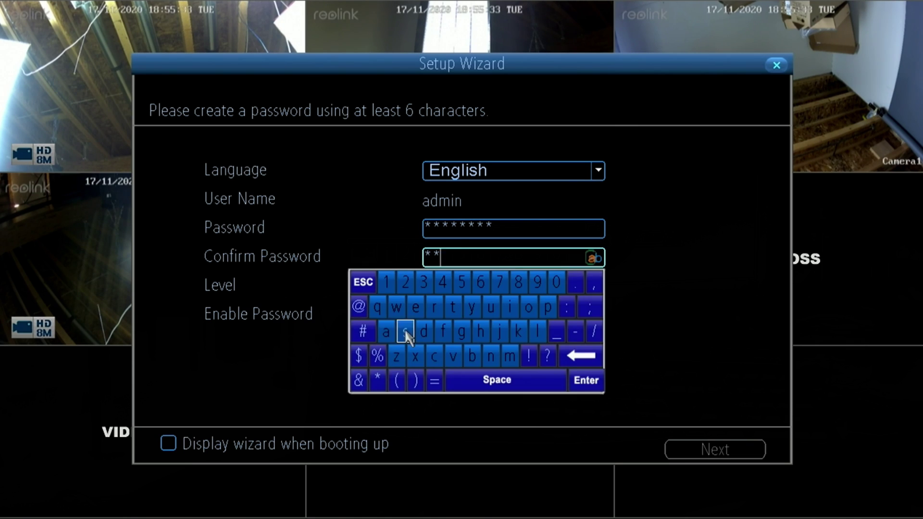
left_click(571, 379)
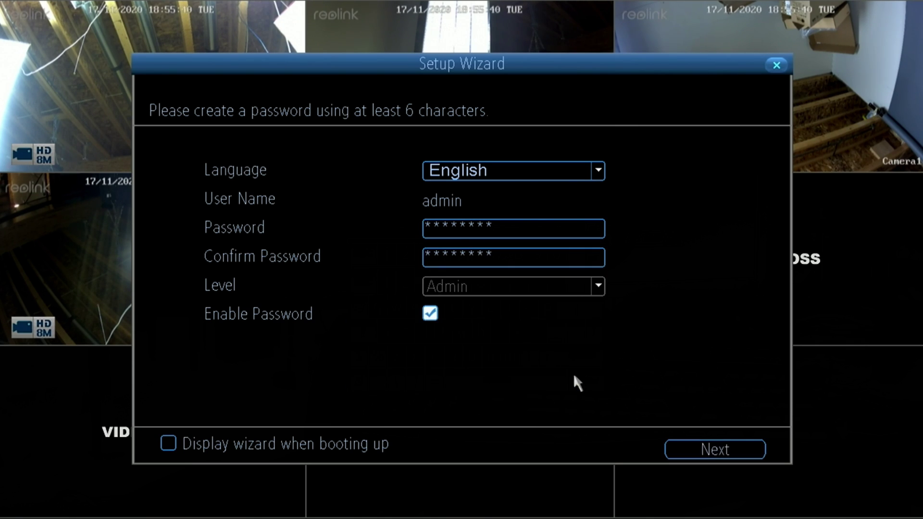
left_click(430, 313)
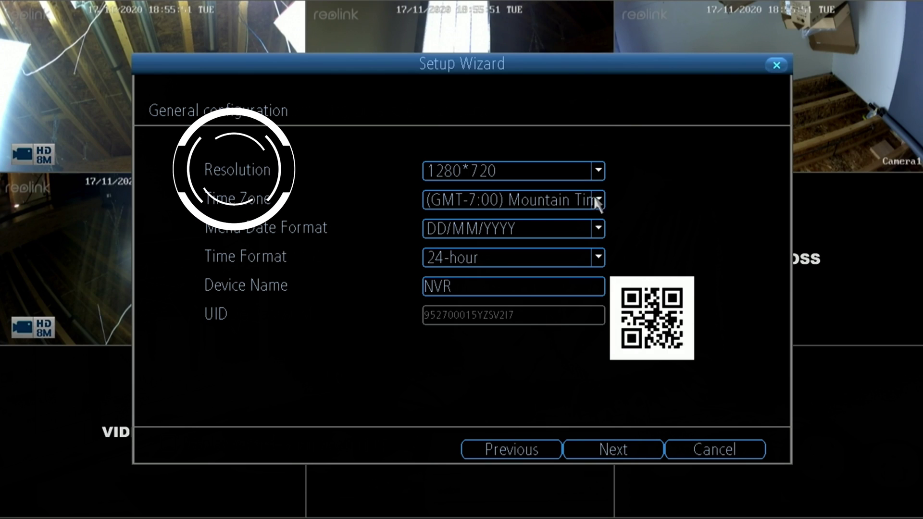
Step: Keep the resolution at 1280*720 and set the time zone to (GMT-7:00) Mountain Time (US and Canada)
left_click(599, 172)
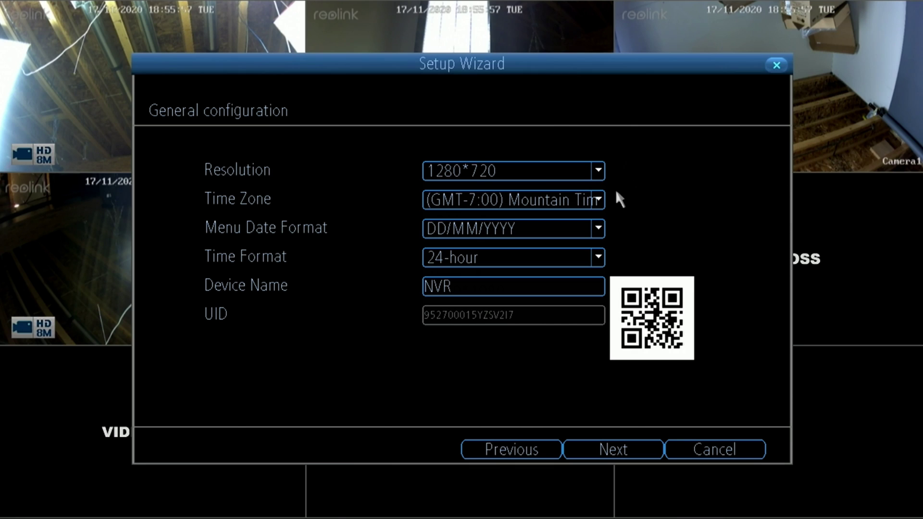
left_click(596, 198)
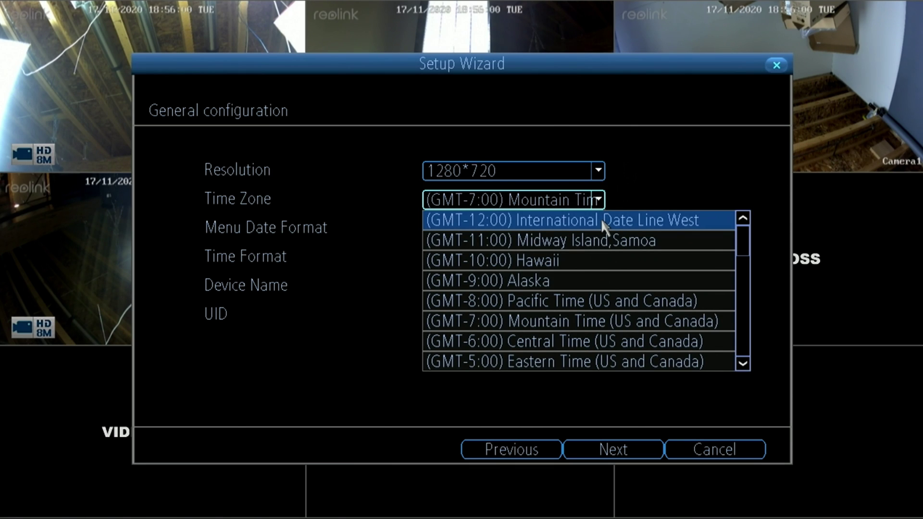
left_click(606, 323)
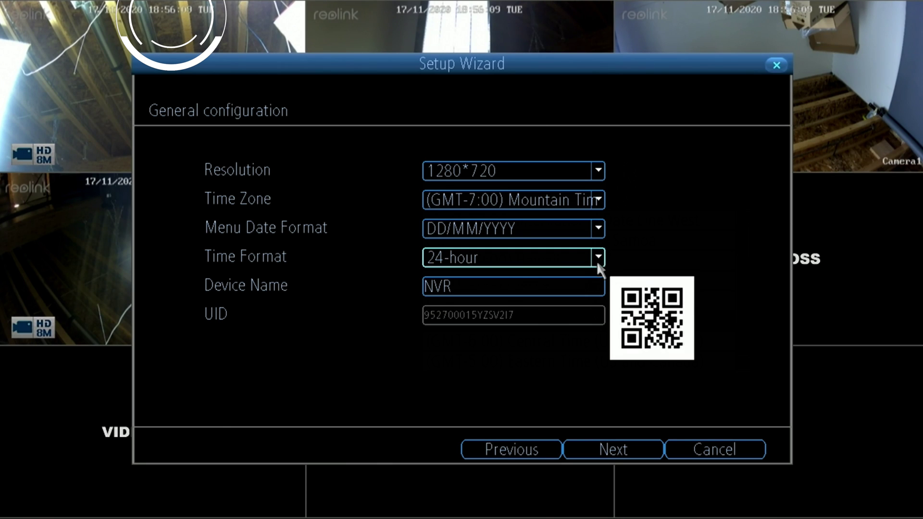
Step: Replace the recorder's device name with "HTDIY NVR" in capital letters
left_click(532, 287)
left_click(574, 384)
left_click(575, 385)
left_click(574, 384)
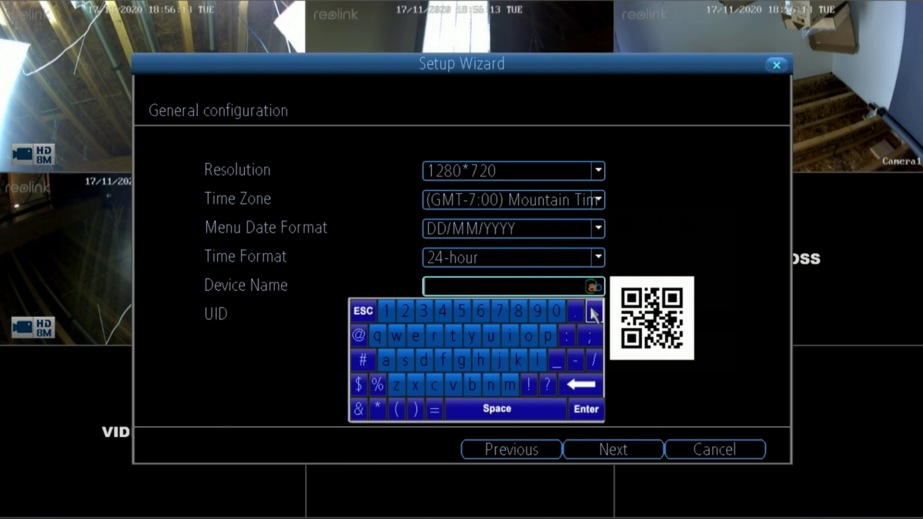
left_click(594, 287)
left_click(481, 360)
left_click(453, 335)
left_click(427, 356)
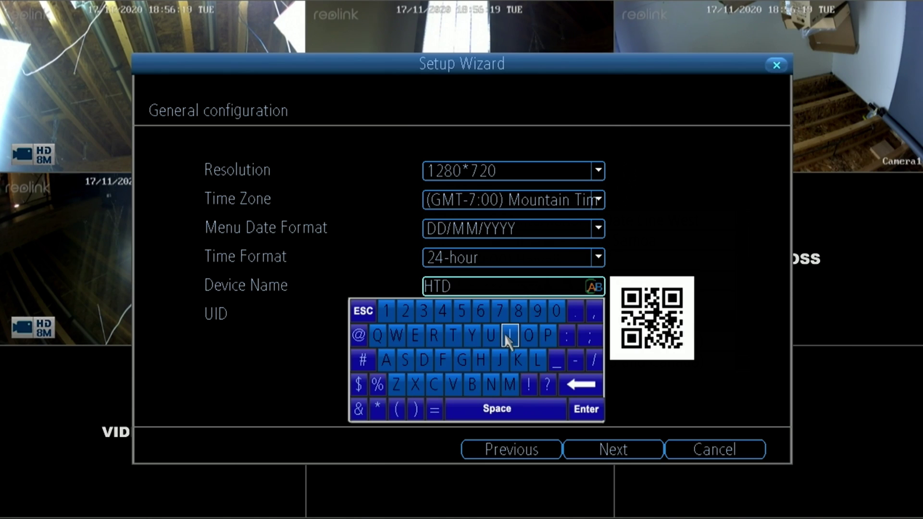
left_click(507, 336)
left_click(470, 335)
left_click(497, 409)
left_click(490, 384)
left_click(452, 384)
left_click(434, 335)
left_click(586, 409)
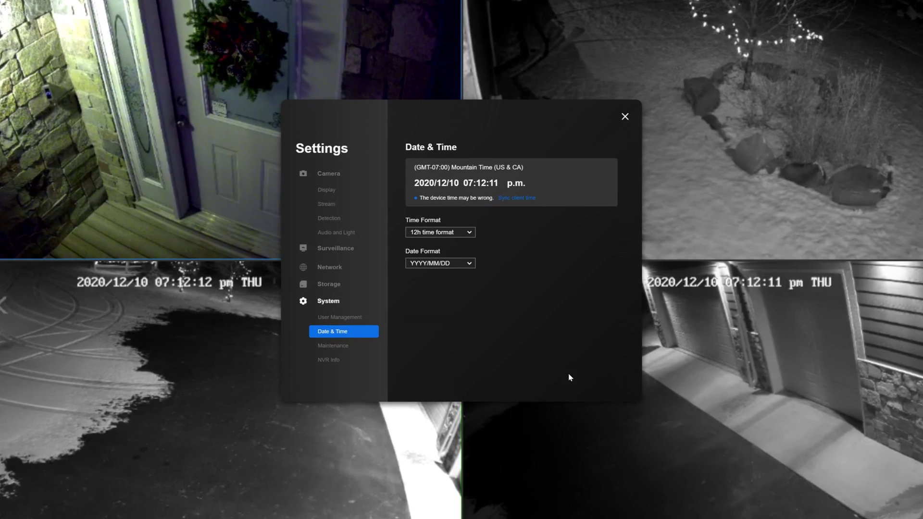
Step: Switch to the recorder's client settings and examine the device name in the NVR Info section
left_click(324, 358)
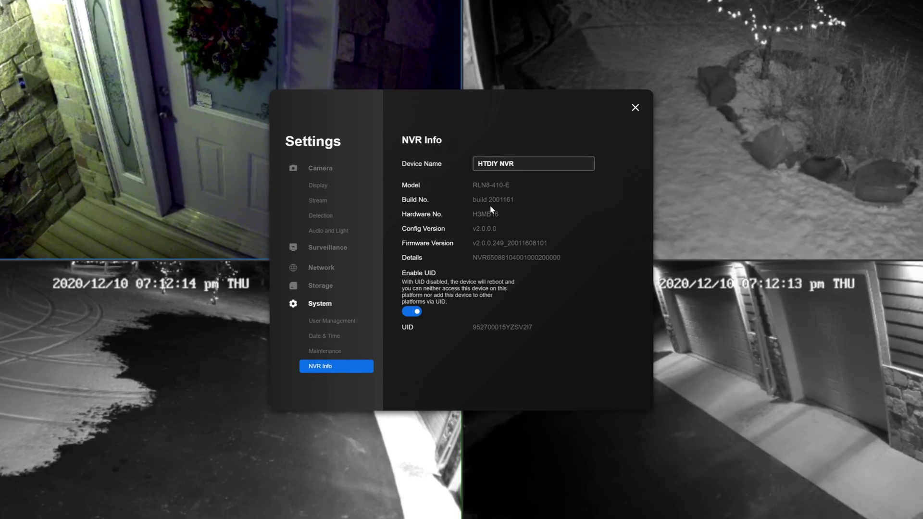
left_click_drag(515, 165, 466, 161)
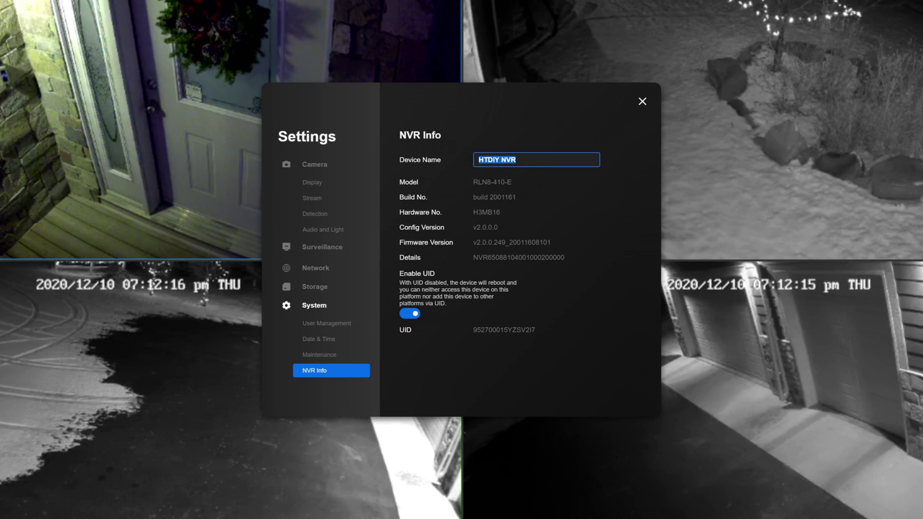
key("Right")
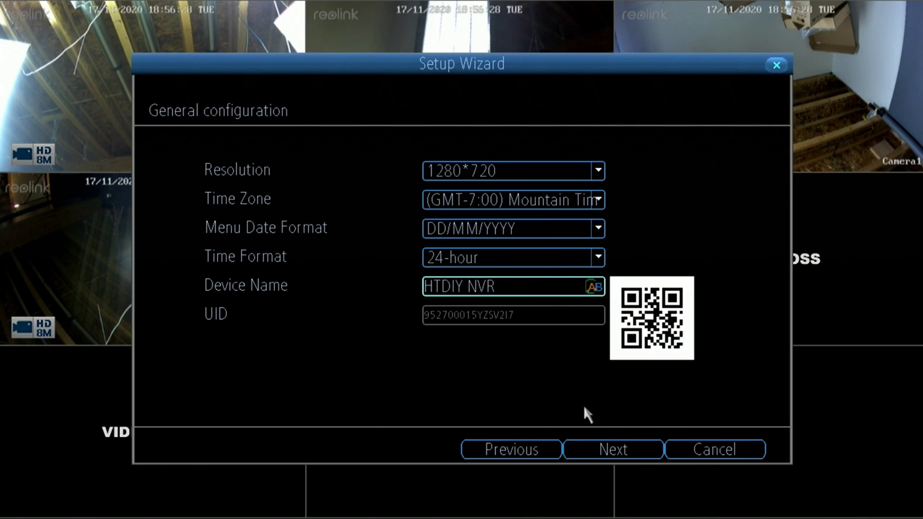
Step: Back in the Setup Wizard, initialize hard disk 0, accept clearing all its data, and continue to the network configuration
left_click(607, 450)
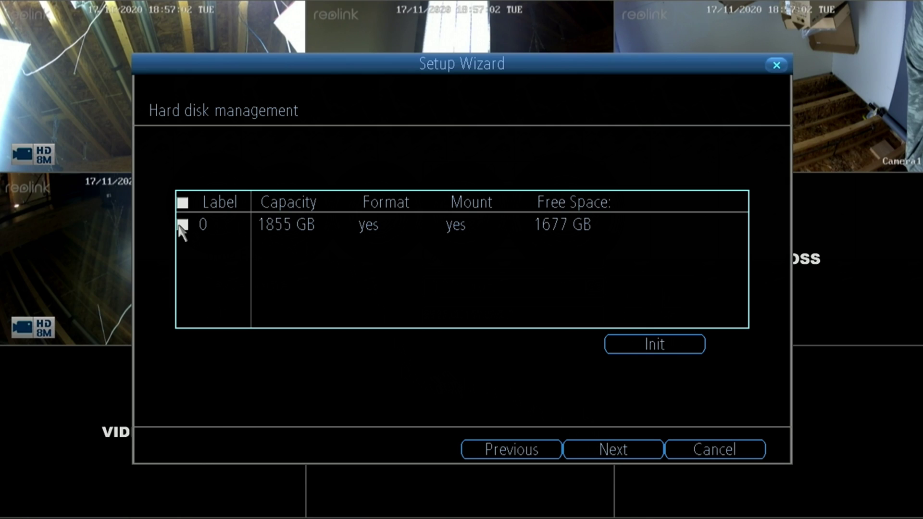
left_click(182, 225)
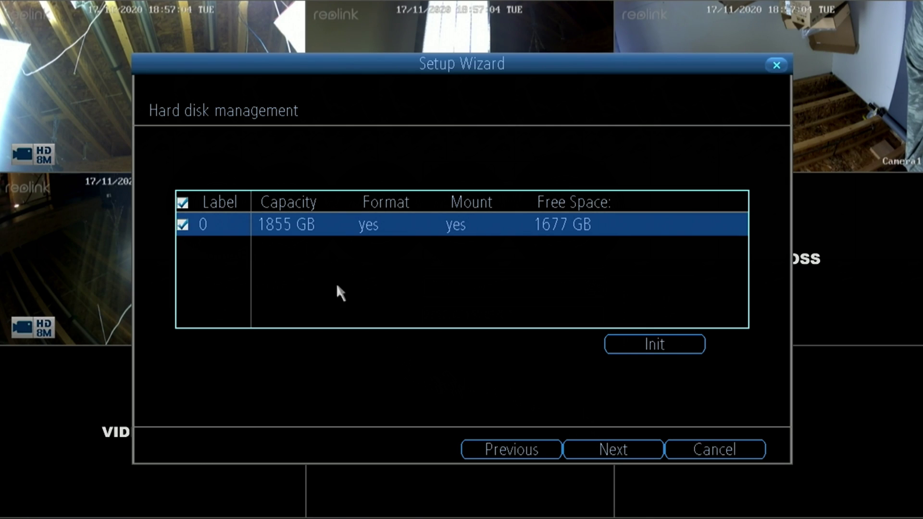
left_click(635, 342)
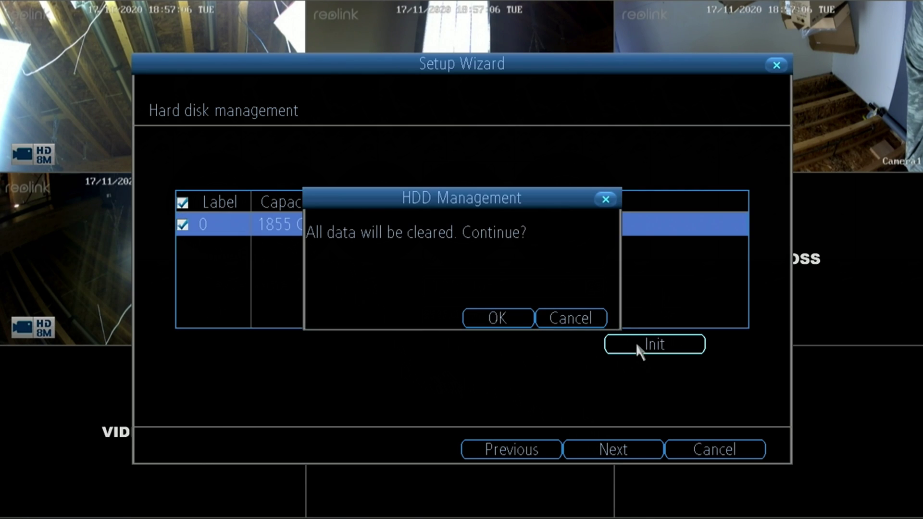
left_click(488, 320)
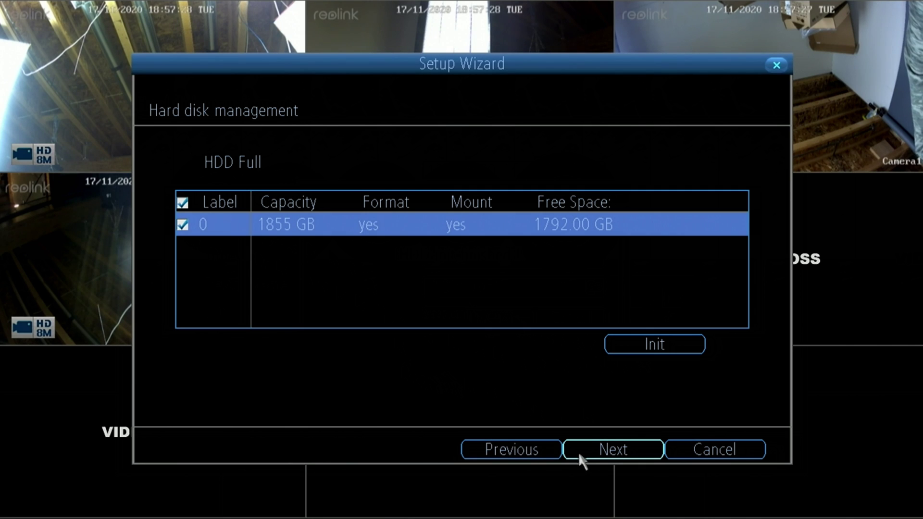
left_click(576, 451)
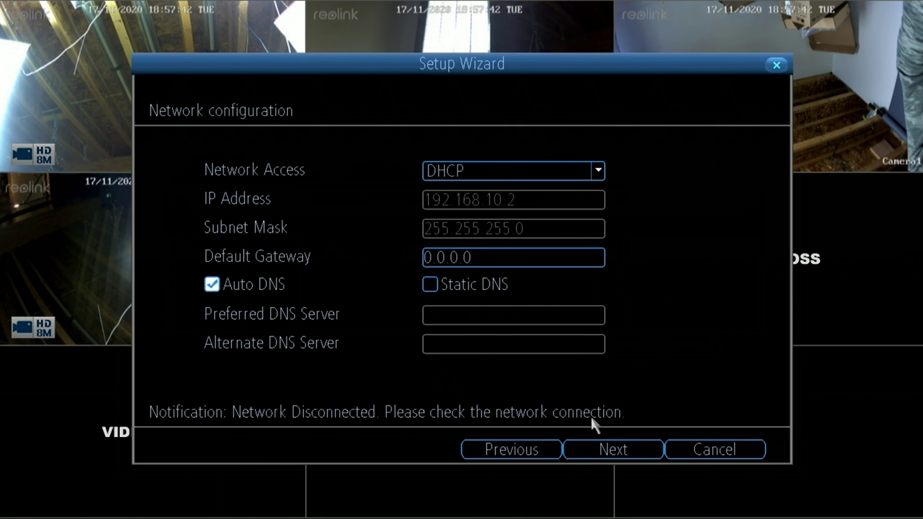
Step: Review the network access options, keep DHCP with Auto DNS, and continue to the device list
left_click(599, 172)
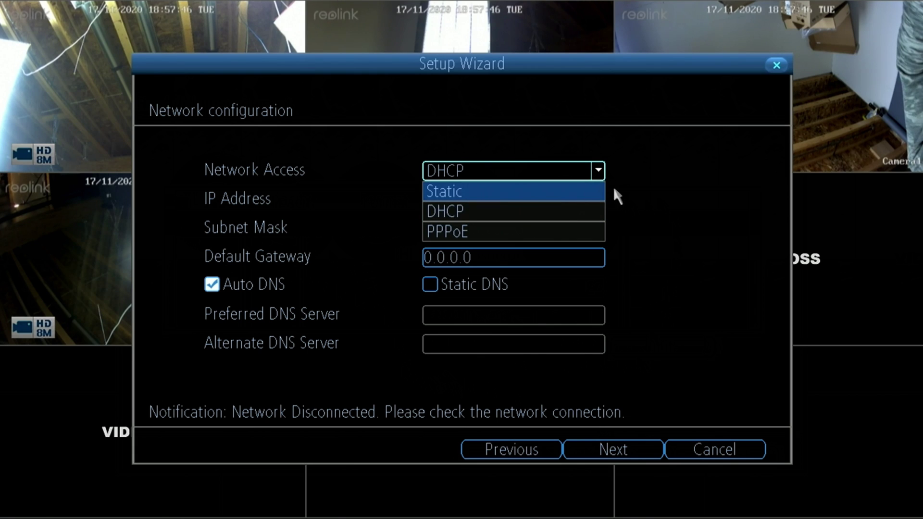
left_click(638, 184)
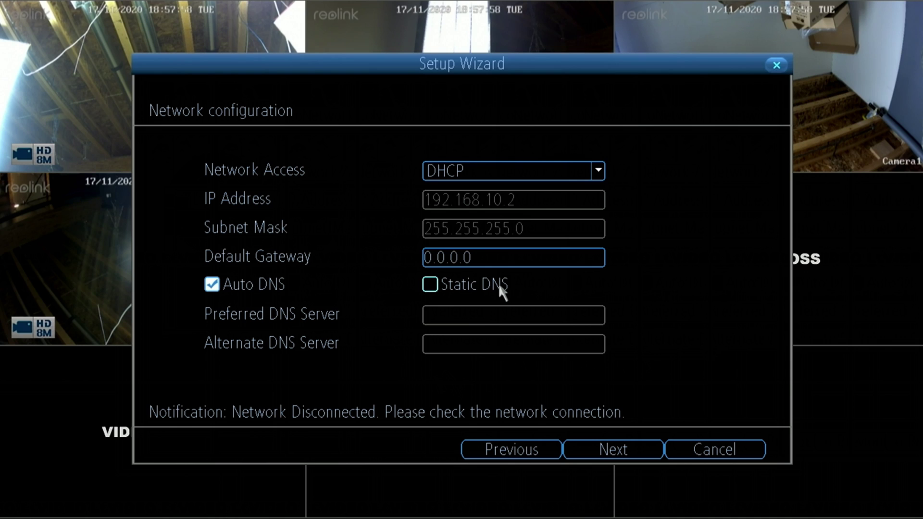
left_click(611, 451)
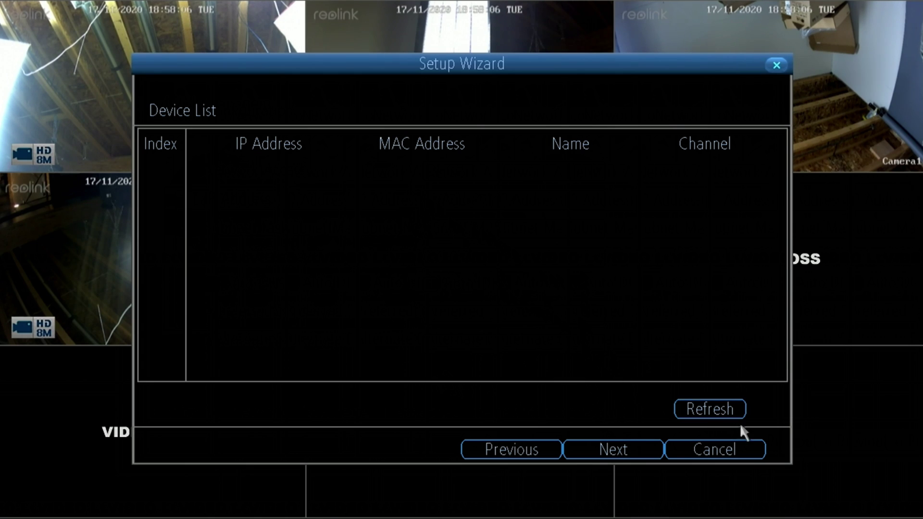
Step: Refresh the device list and rename the first two listed devices "Camera 1" and "Camera 2"
left_click(722, 409)
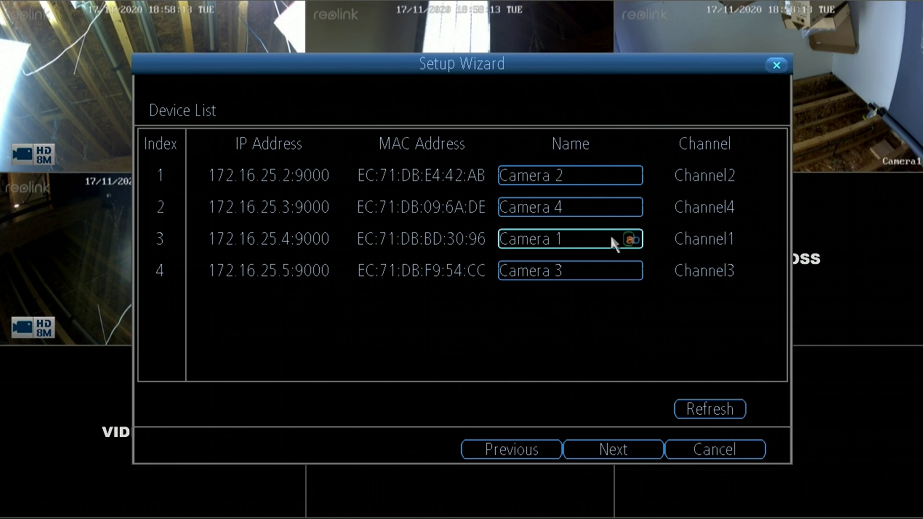
left_click(576, 181)
left_click(614, 246)
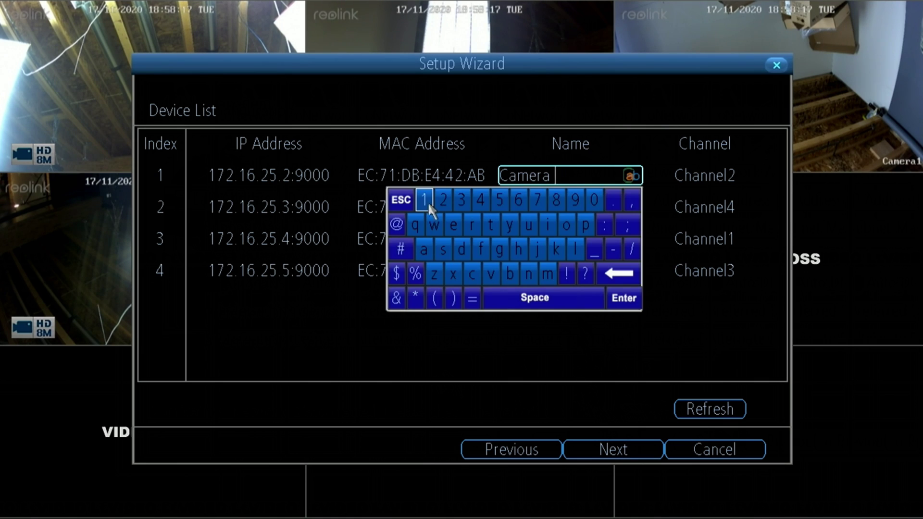
left_click(429, 202)
left_click(625, 300)
left_click(573, 213)
left_click(618, 305)
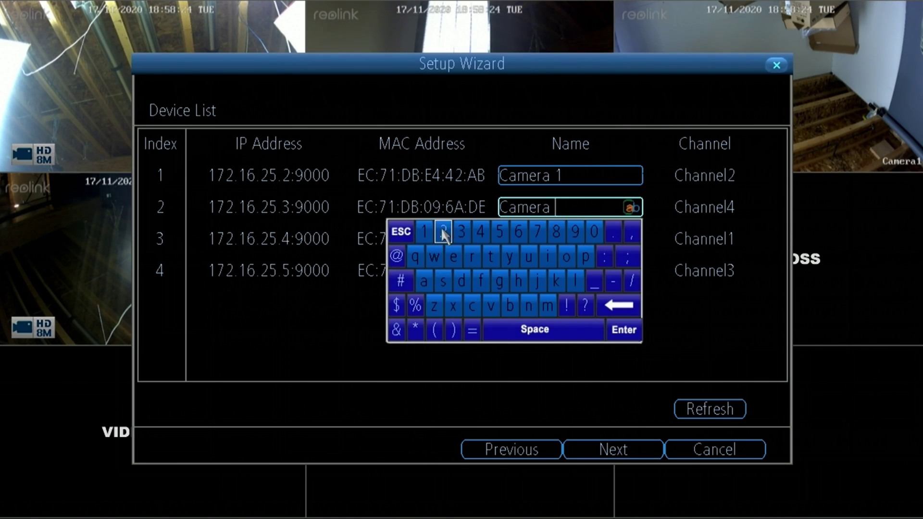
left_click(442, 231)
left_click(649, 278)
Step: Rename the third and fourth listed devices "Camera 3" and "Camera 4"
left_click(624, 238)
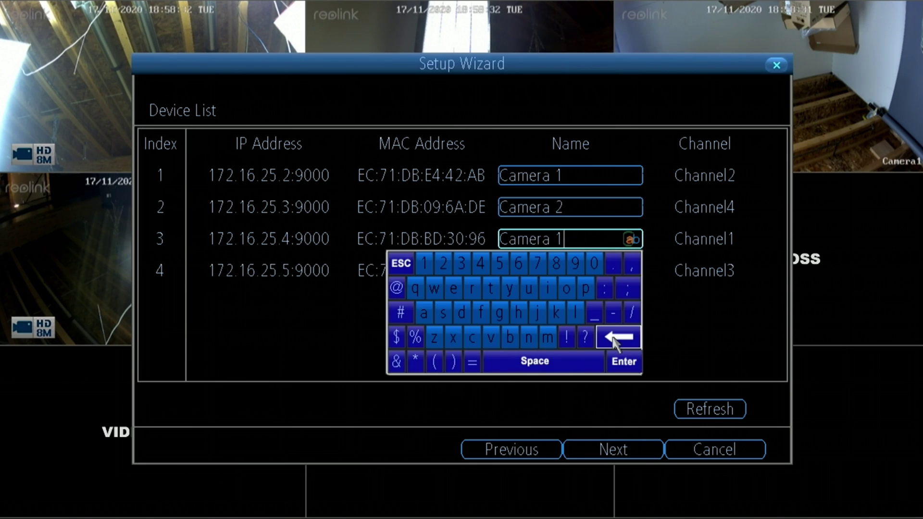
left_click(618, 337)
left_click(461, 263)
left_click(624, 362)
left_click(620, 271)
left_click(619, 368)
left_click(480, 295)
left_click(672, 316)
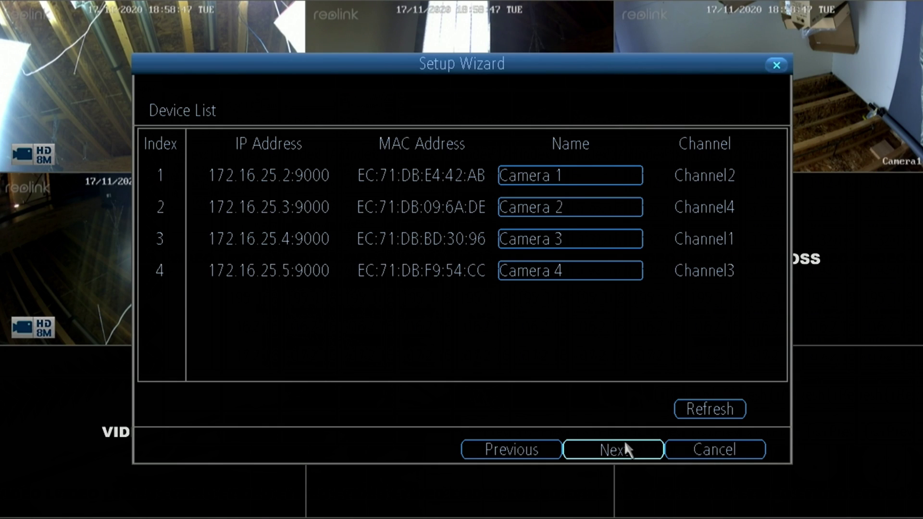
Step: Continue past the device list and skip the email configuration without entering any addresses to reach the UID page
left_click(630, 443)
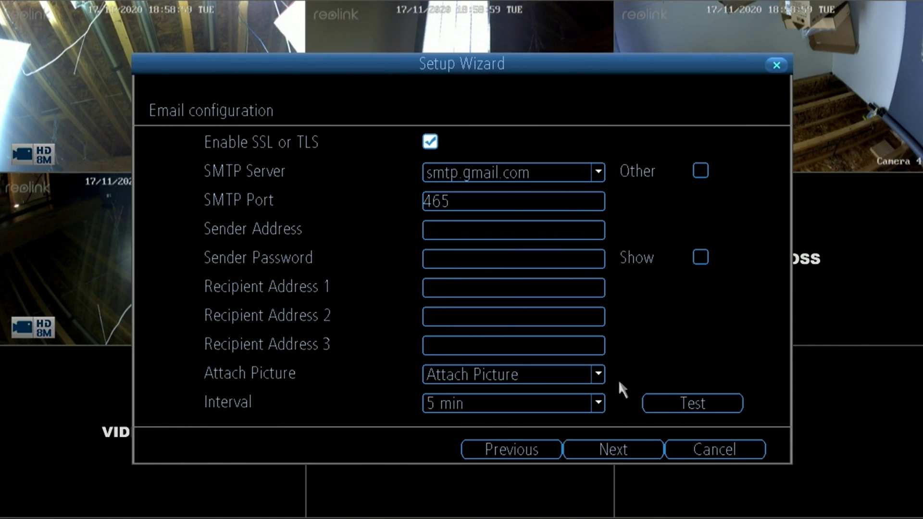
left_click(624, 454)
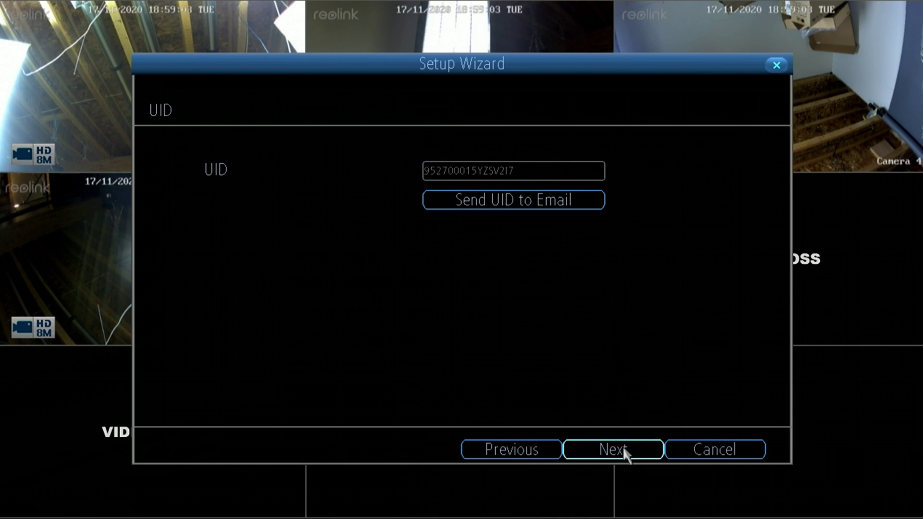
left_click(621, 446)
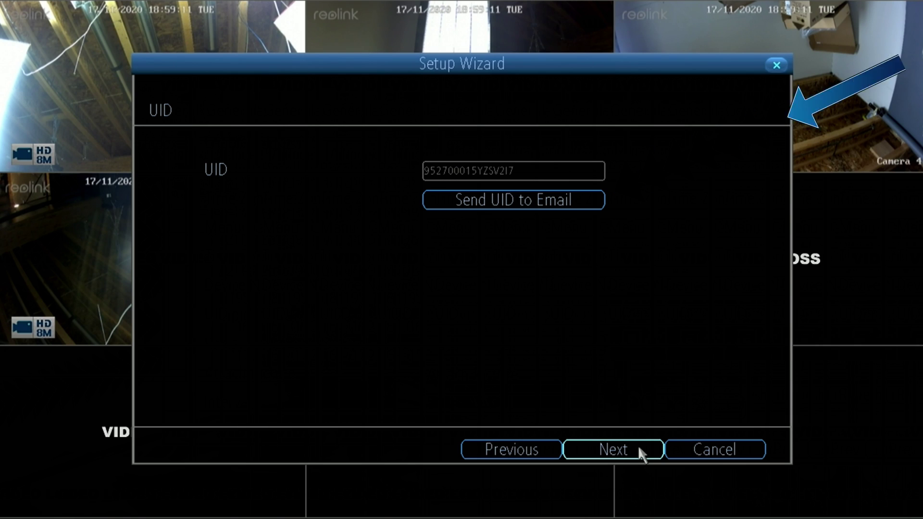
Step: Continue past the UID and DDNS pages with DDNS left off, and enable NTP for the system time
left_click(638, 451)
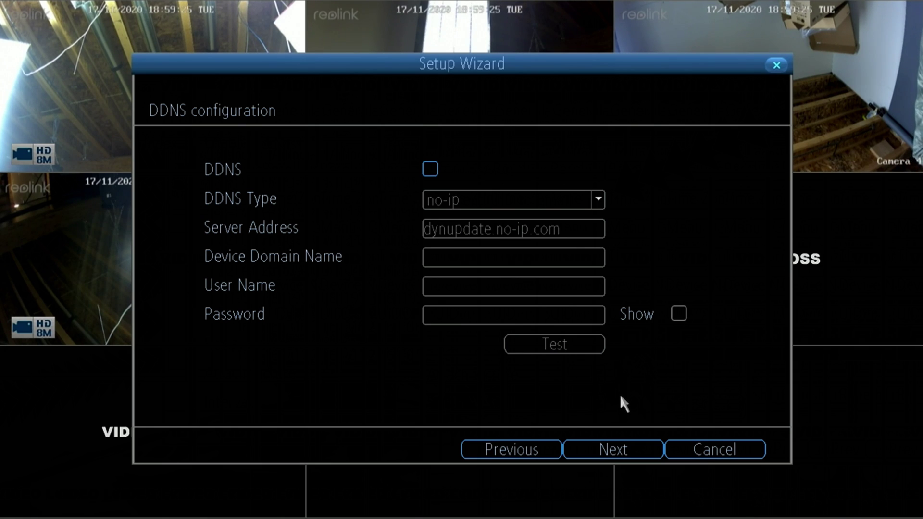
left_click(620, 450)
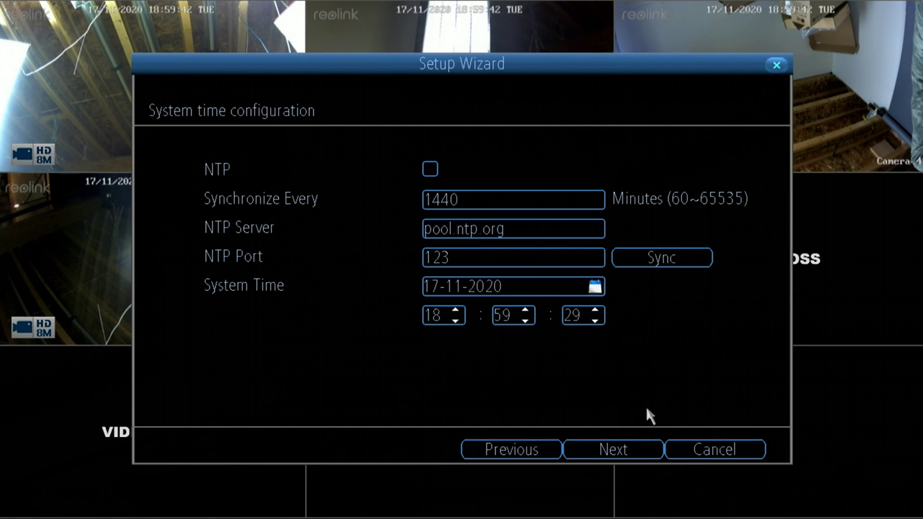
left_click(430, 169)
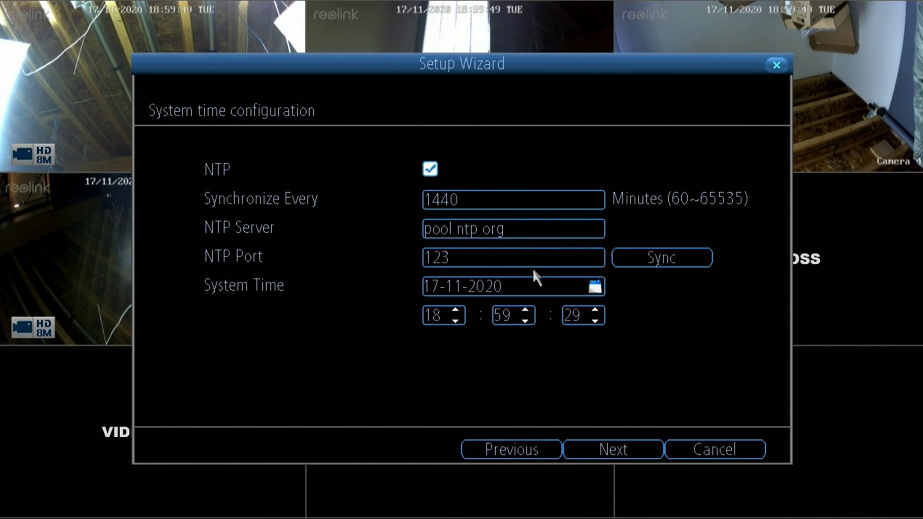
Step: Synchronize the system time with the NTP server, then finish the wizard with DST enabled and a 1 Hour offset
left_click(638, 258)
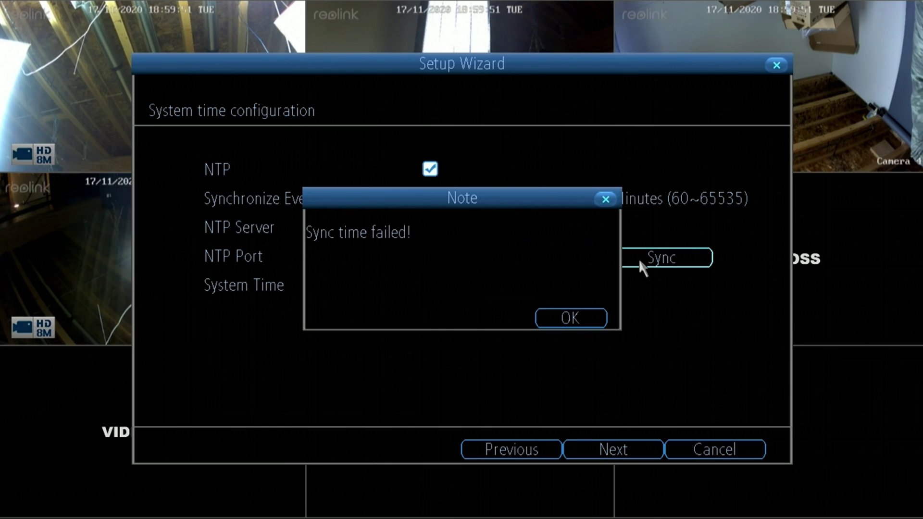
left_click(582, 316)
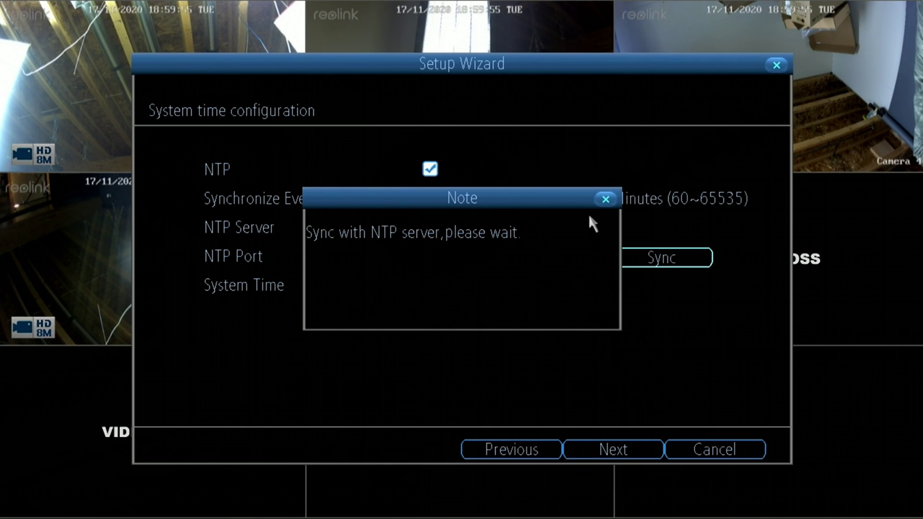
left_click(611, 199)
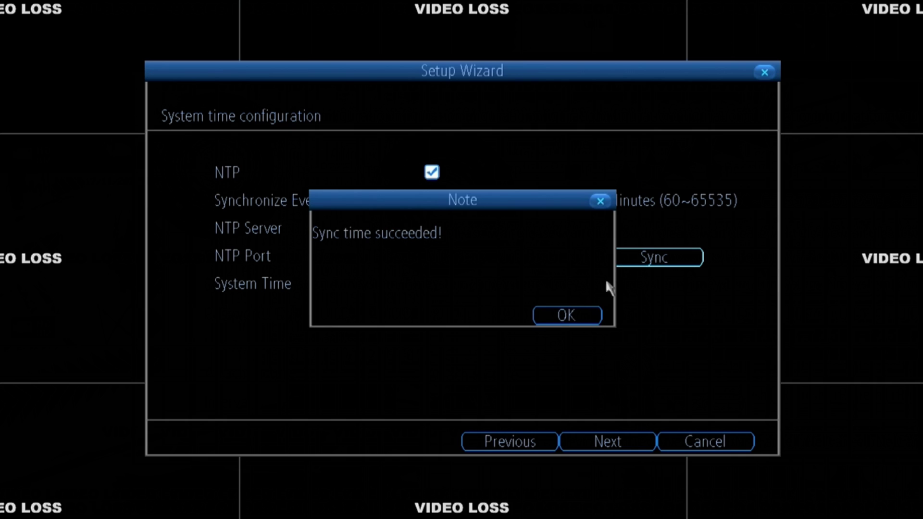
left_click(581, 315)
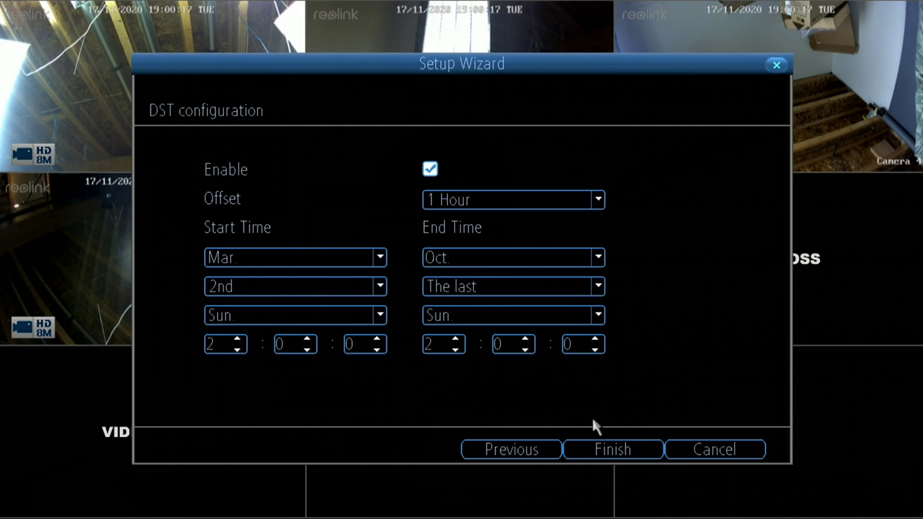
left_click(606, 443)
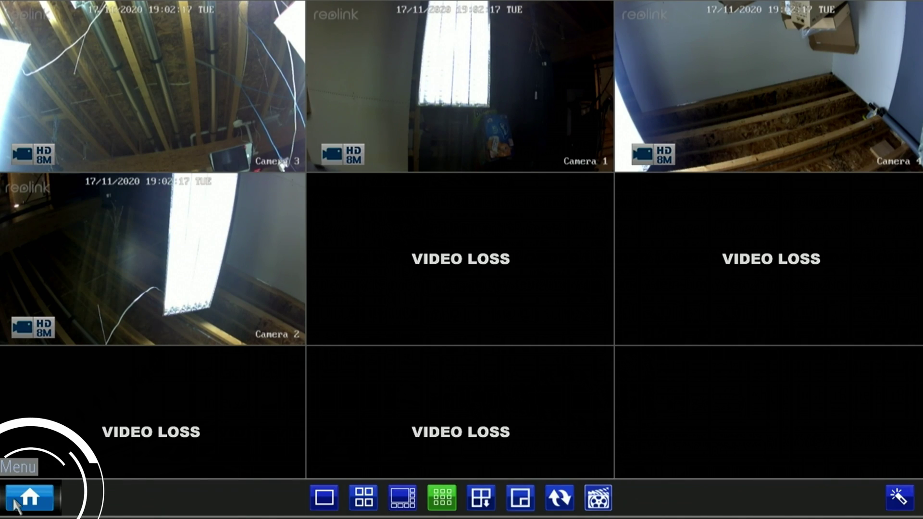
Step: Open the IP channel settings and assign Camera 1, 2, 3 and 4 to channels 1, 2, 3 and 4
left_click(17, 504)
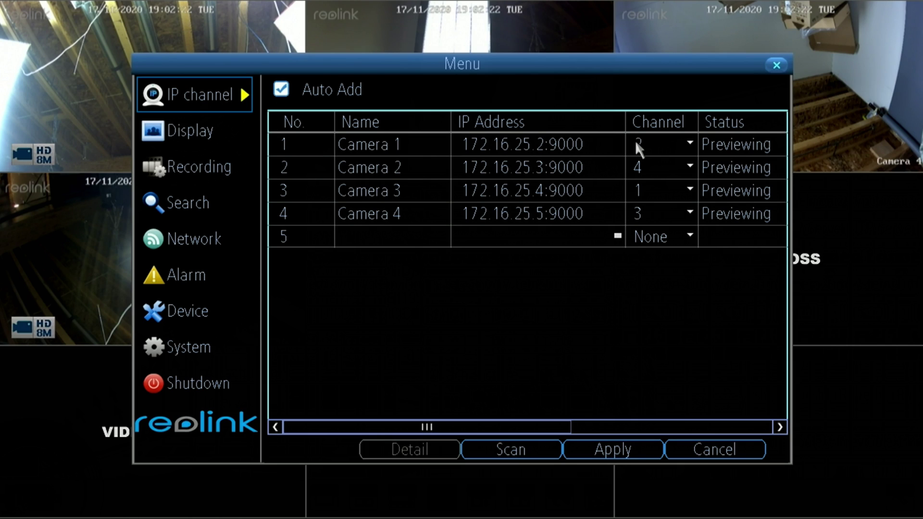
left_click(665, 144)
left_click(664, 163)
left_click(664, 167)
left_click(641, 207)
left_click(644, 190)
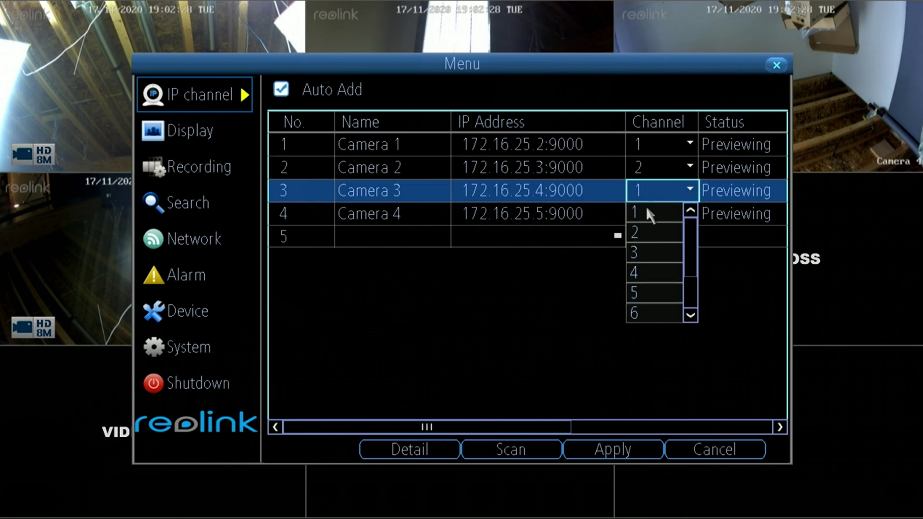
left_click(635, 252)
left_click(659, 213)
left_click(643, 294)
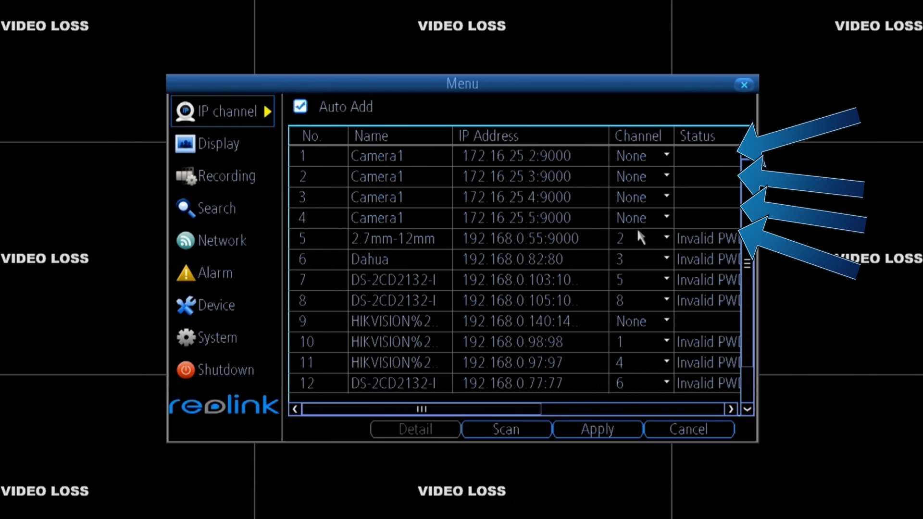
Step: Assign channels 1, 2, 3 and 4 to the unassigned cameras at 172.16.25.2 through 172.16.25.5
left_click(639, 156)
left_click(633, 172)
left_click(633, 174)
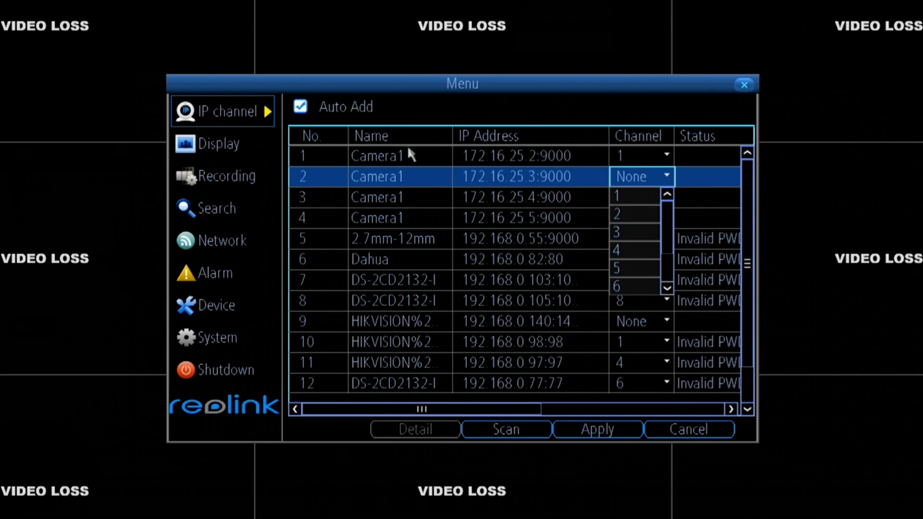
left_click(624, 214)
left_click(639, 197)
left_click(625, 252)
left_click(639, 217)
left_click(620, 292)
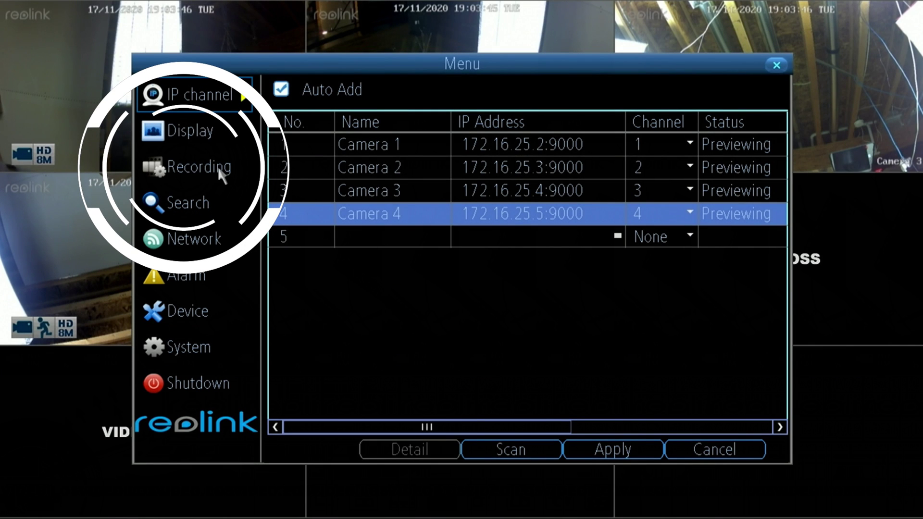
Step: Enable Record Audio for Channels 1 to 4 in the recording encode settings and save the configuration
left_click(218, 168)
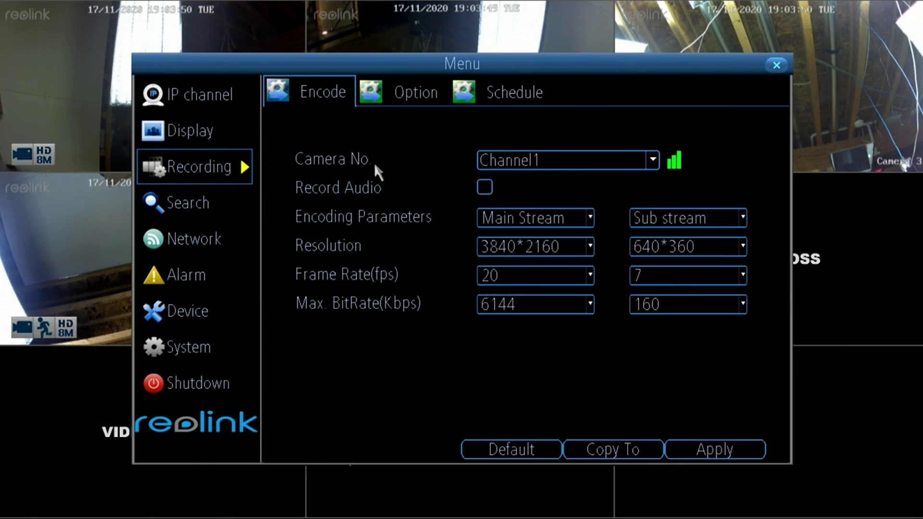
left_click(483, 188)
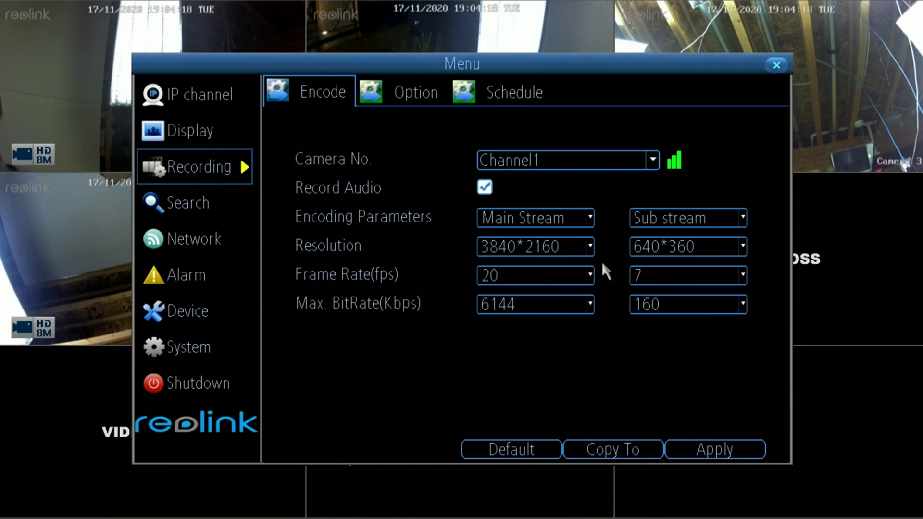
left_click(655, 159)
left_click(527, 178)
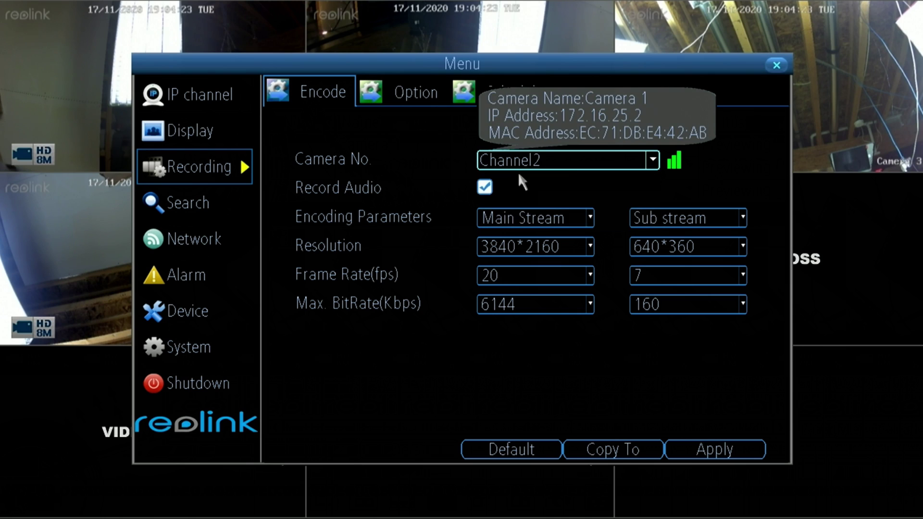
left_click(651, 159)
left_click(543, 181)
left_click(485, 187)
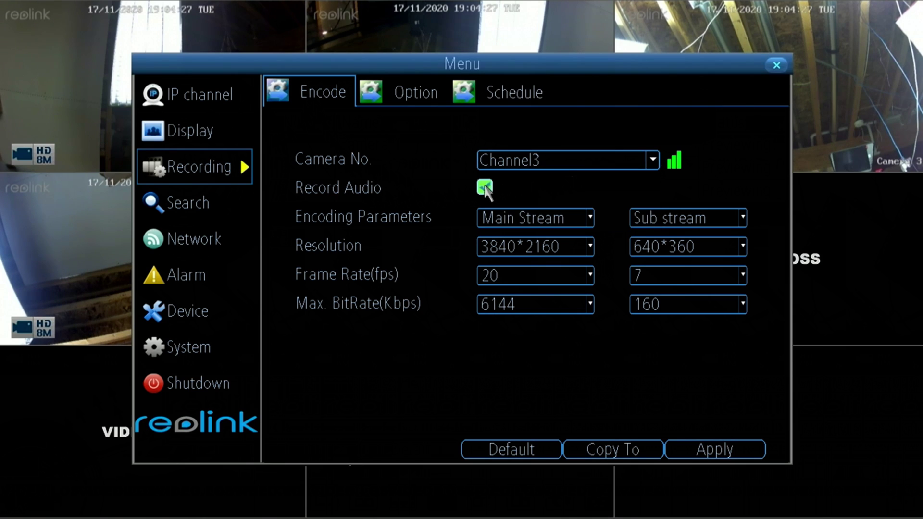
left_click(653, 159)
left_click(570, 180)
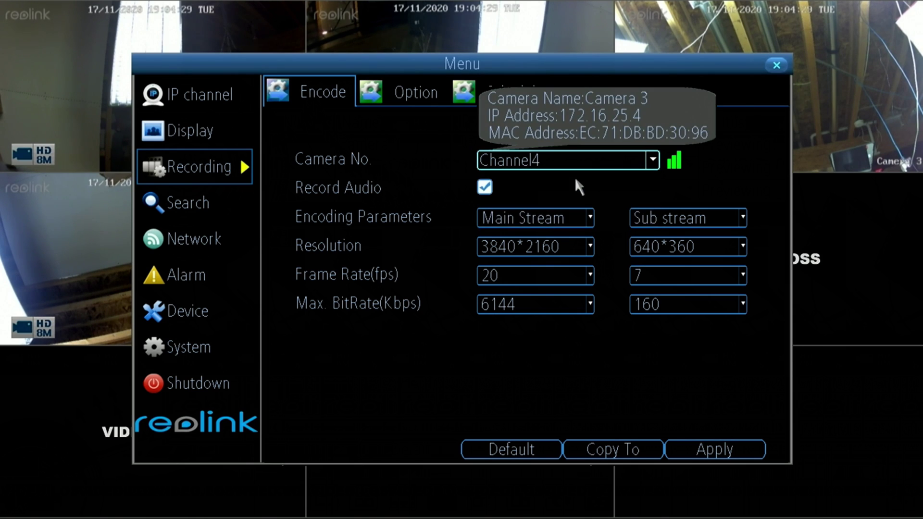
left_click(707, 447)
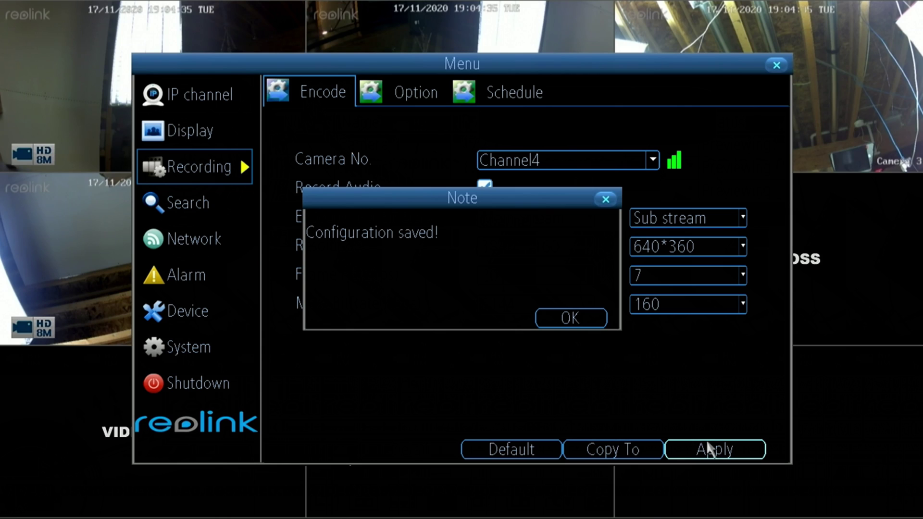
left_click(561, 317)
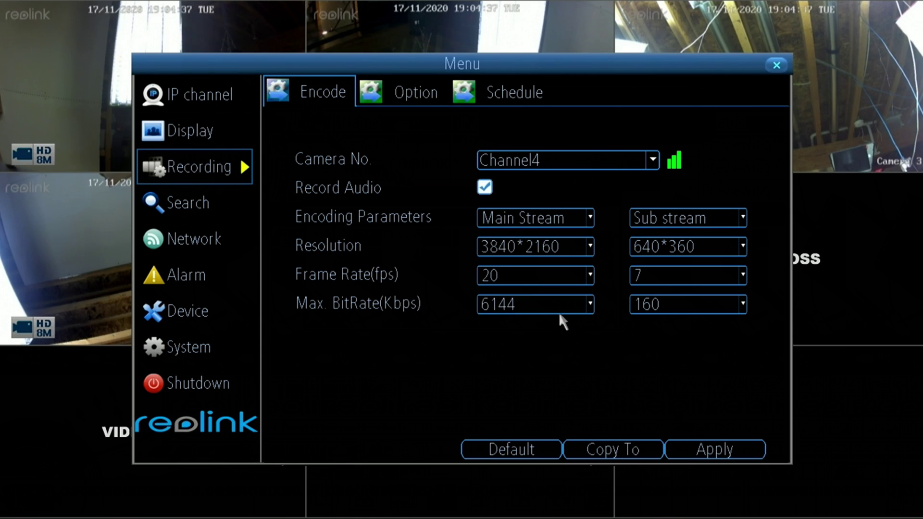
Step: In Channel2's recording schedule, set Motion recording from hour 06 through 17 for Sunday to Thursday
left_click(513, 94)
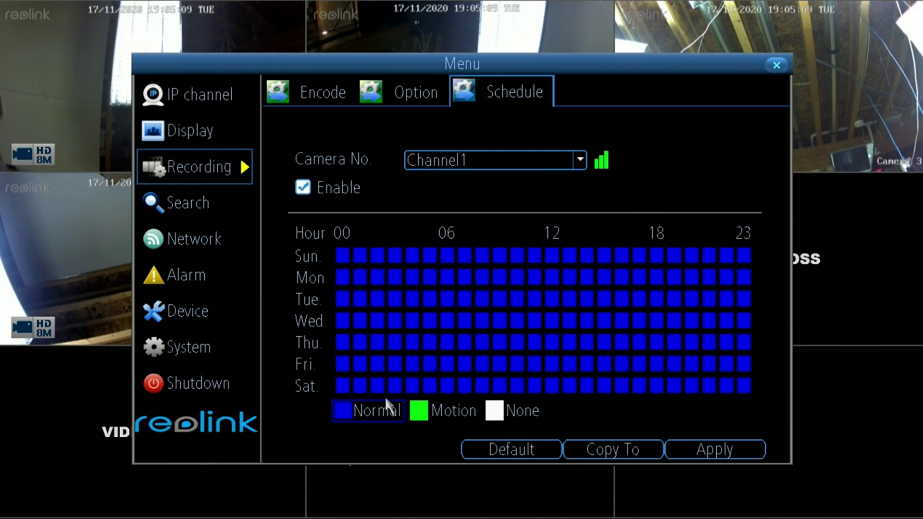
left_click(459, 160)
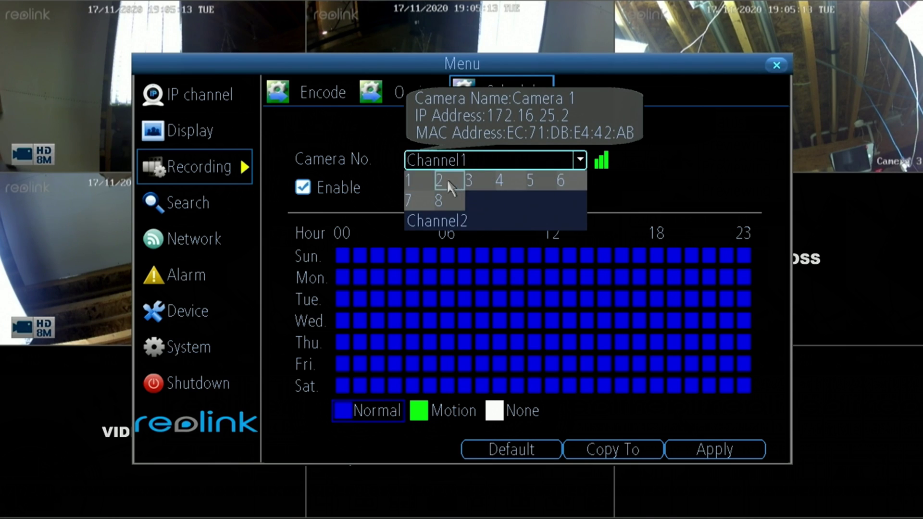
left_click(446, 178)
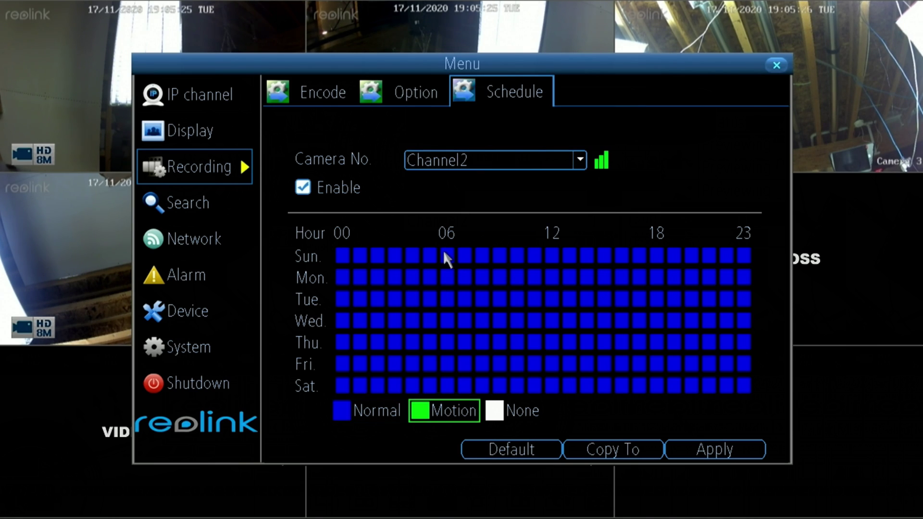
mouse_move(443, 252)
left_mouse_down()
mouse_move(476, 284)
mouse_move(533, 316)
mouse_move(623, 331)
mouse_move(648, 348)
left_mouse_up()
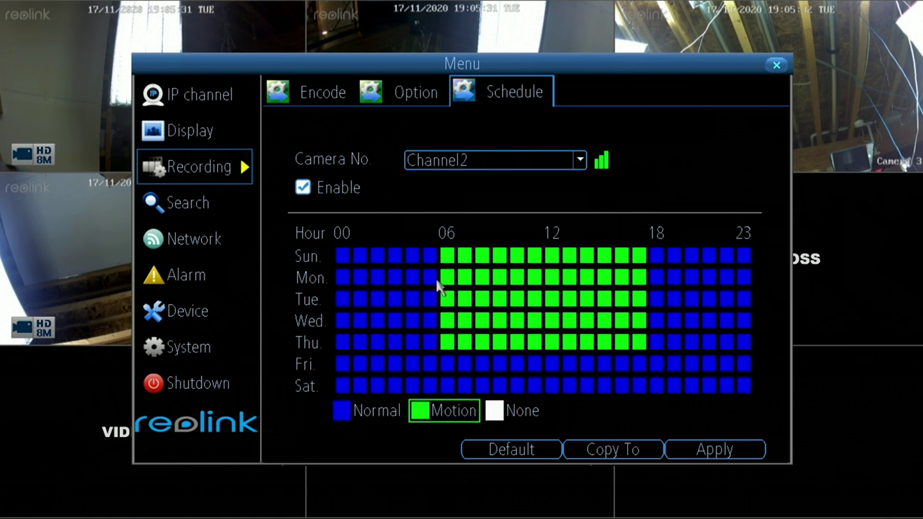
Step: Set Channel2's Friday and Saturday schedule to None from hour 00 through 12 and save the configuration
left_click(499, 409)
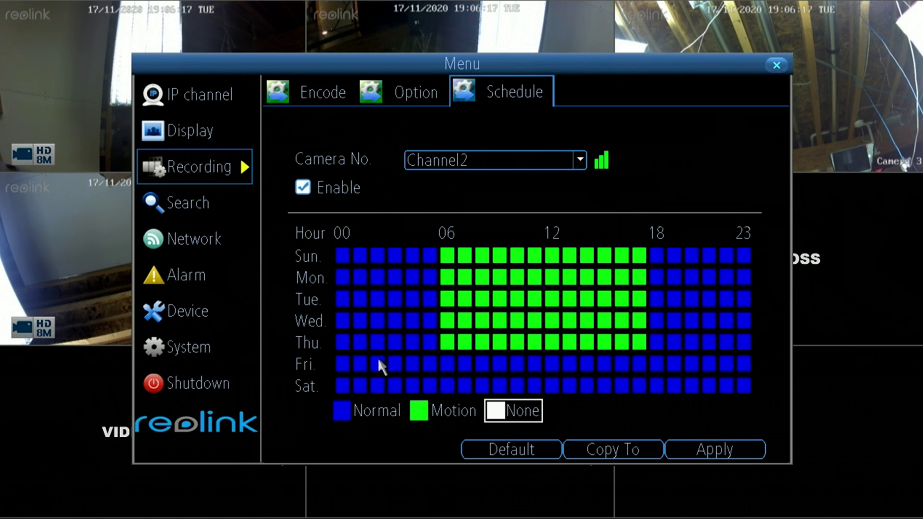
left_click_drag(342, 364, 558, 386)
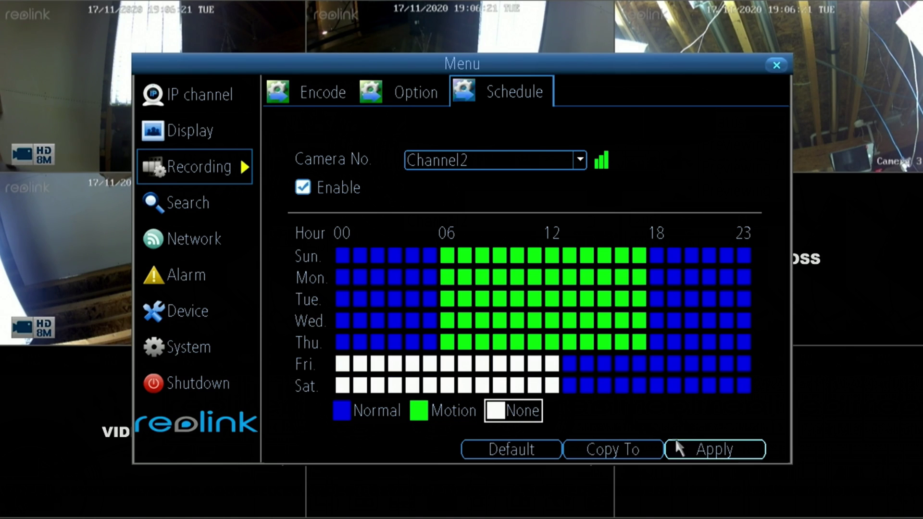
left_click(678, 447)
left_click(568, 323)
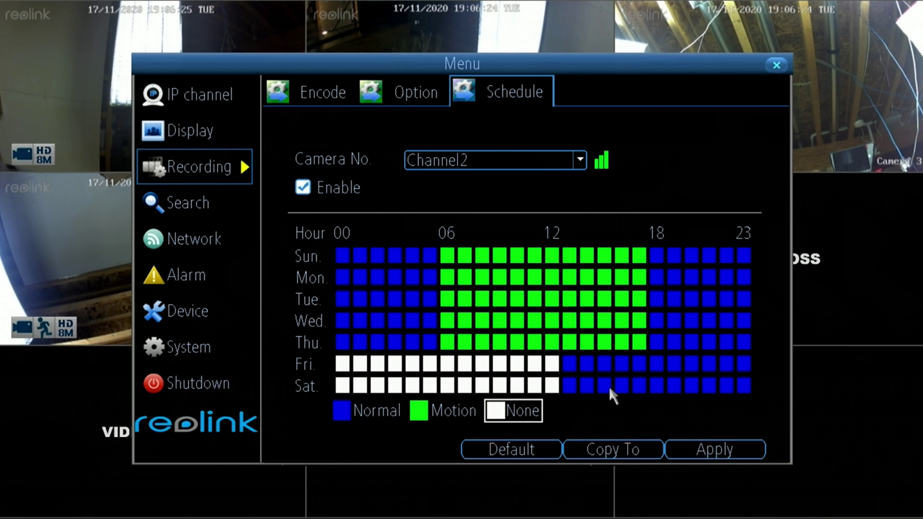
Step: View Channel3's recording schedule and reopen the camera channel choices
left_click(579, 160)
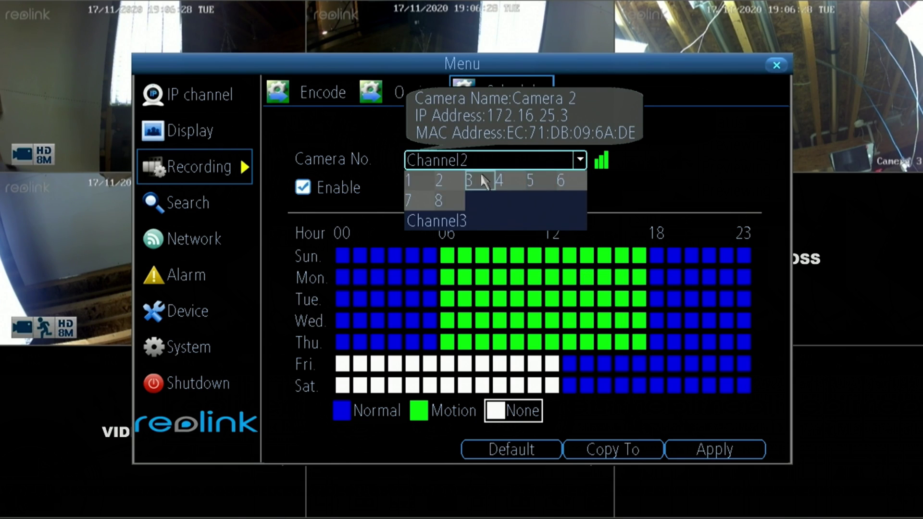
left_click(481, 176)
left_click(579, 161)
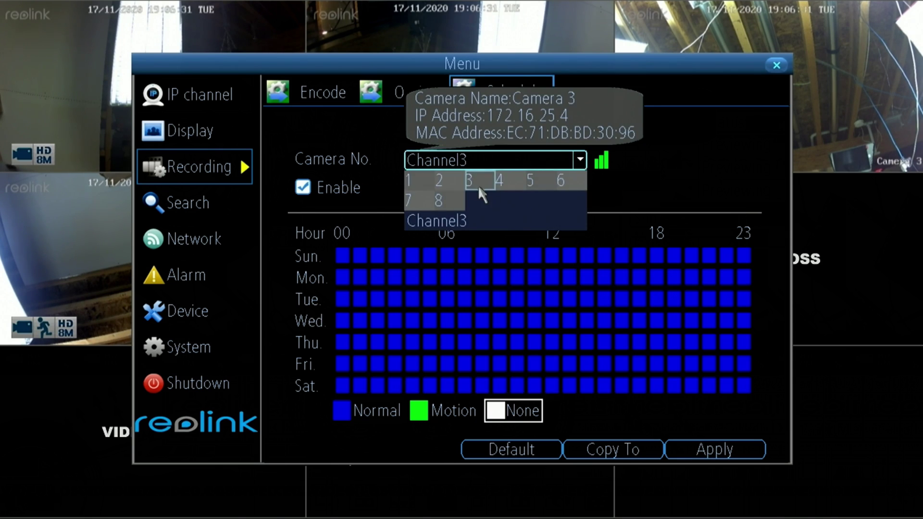